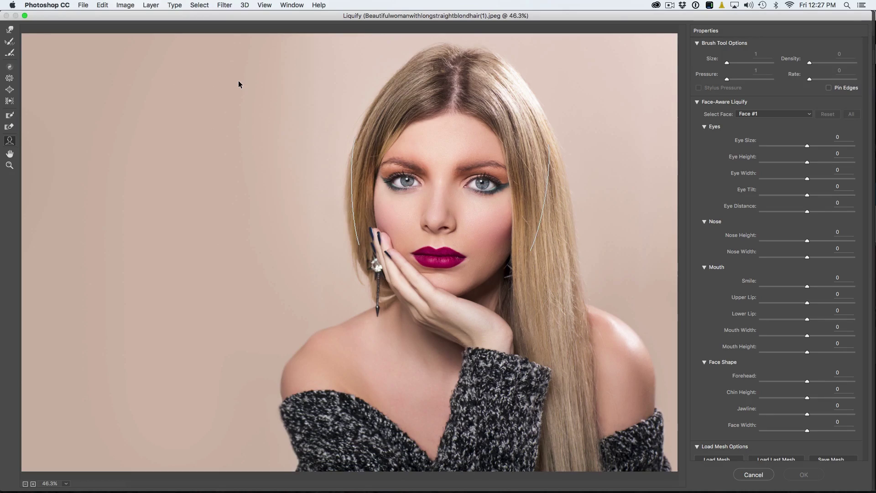
With the Face tool, set Face #1's eye size to -67, height to -56, width to 61, tilt to 66 and distance to -38
click(9, 142)
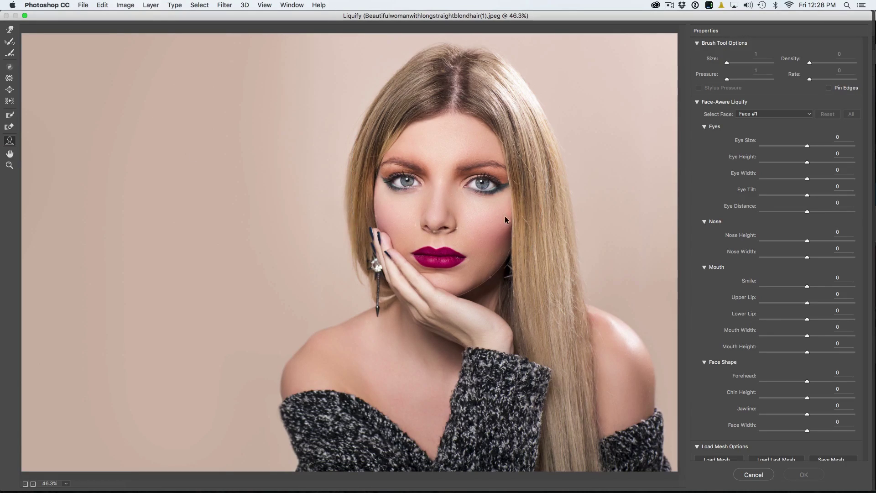
mouse_move(408, 215)
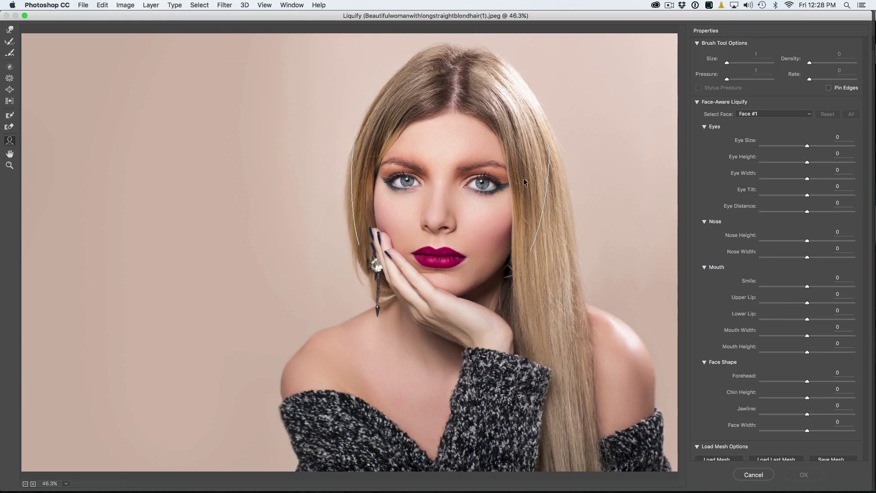
mouse_move(526, 174)
drag(807, 147, 784, 150)
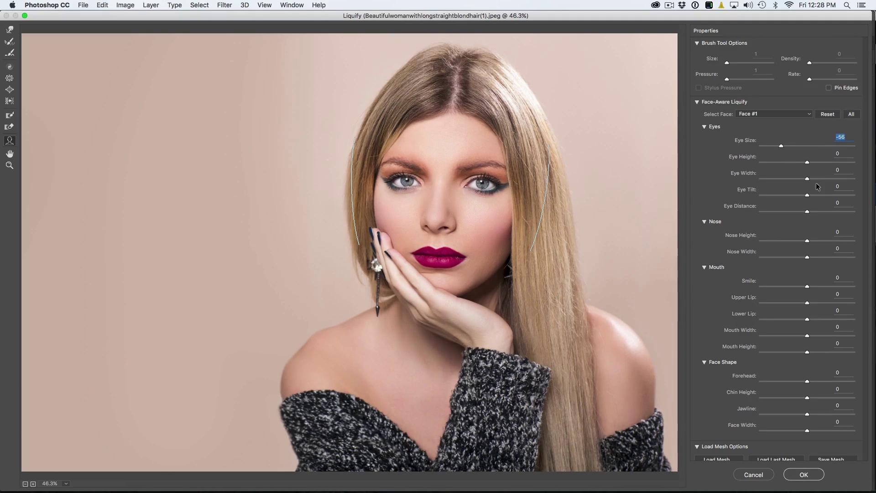
drag(806, 178, 784, 166)
drag(781, 147, 779, 147)
drag(806, 195, 838, 190)
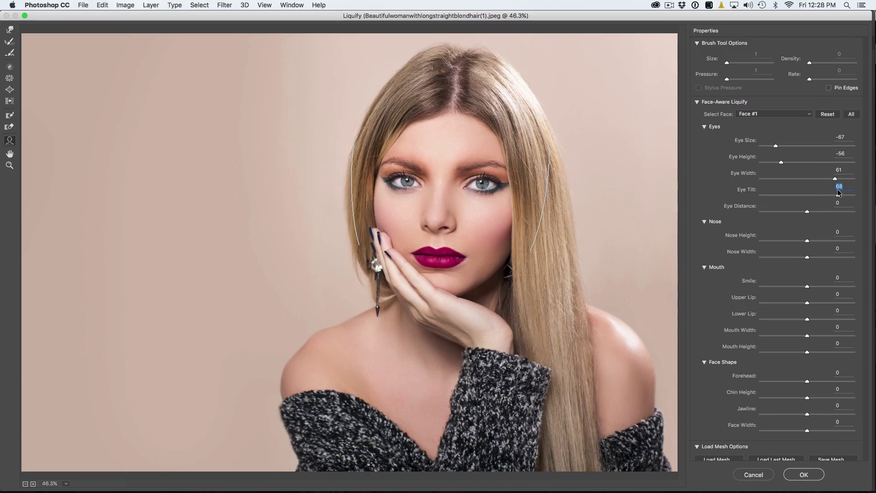
mouse_move(460, 186)
click(806, 212)
drag(806, 212, 787, 217)
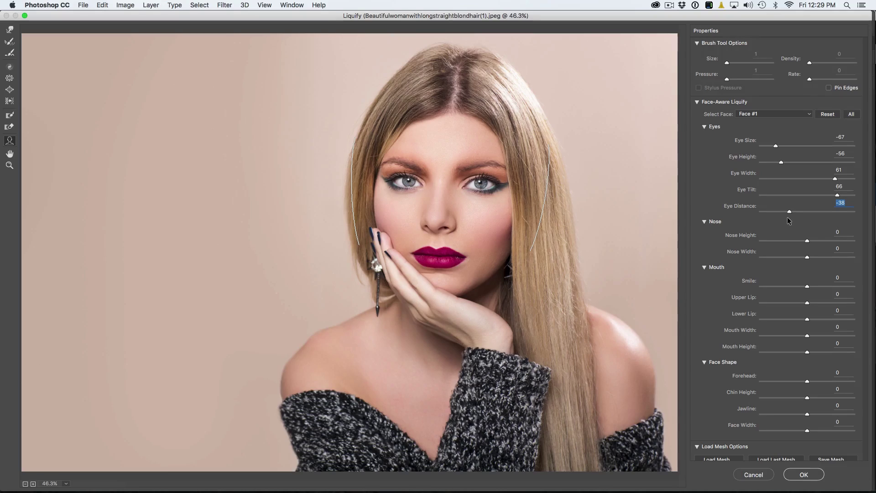
Narrow and adjust the nose by setting nose width to -41 and nose height to -17
mouse_move(440, 205)
click(809, 258)
text(100)
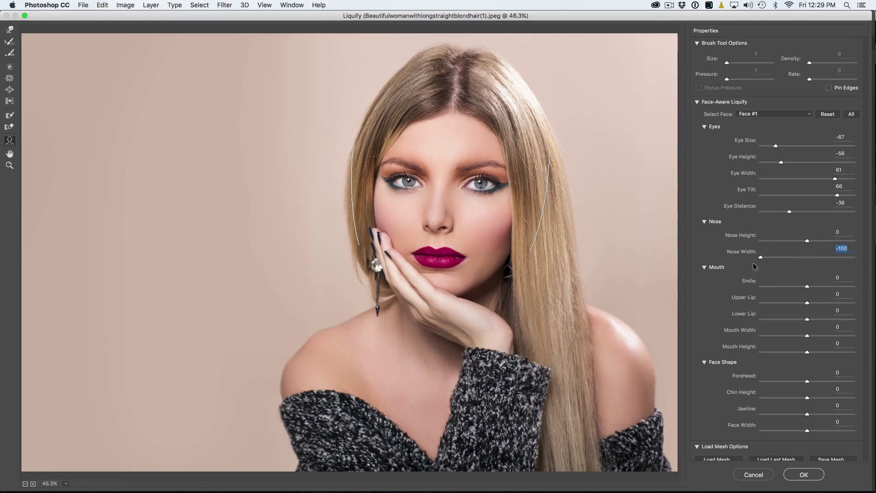
key(Return)
drag(853, 257, 791, 264)
mouse_move(437, 251)
drag(808, 242, 773, 241)
click(793, 240)
click(799, 255)
Set the mouth's smile to 6, upper lip to -34, lower lip to -14, mouth width to -70 and mouth height to -45
drag(807, 287, 861, 278)
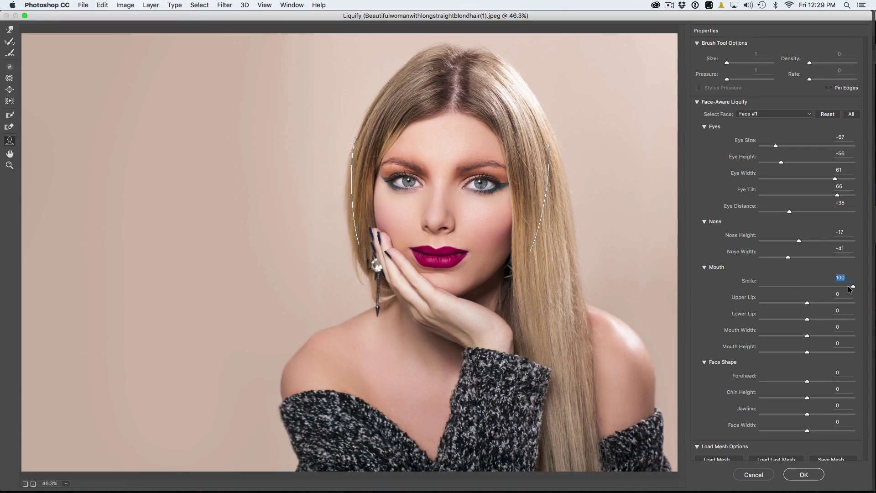
drag(846, 285, 813, 292)
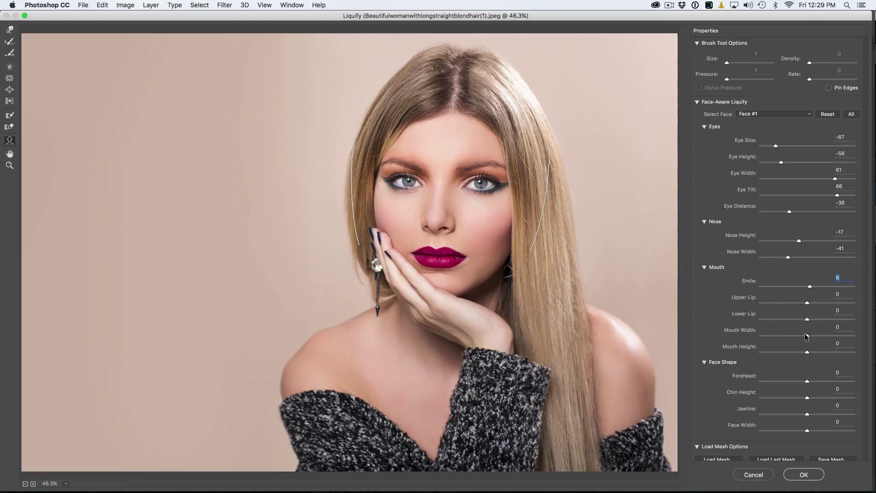
drag(807, 338, 787, 353)
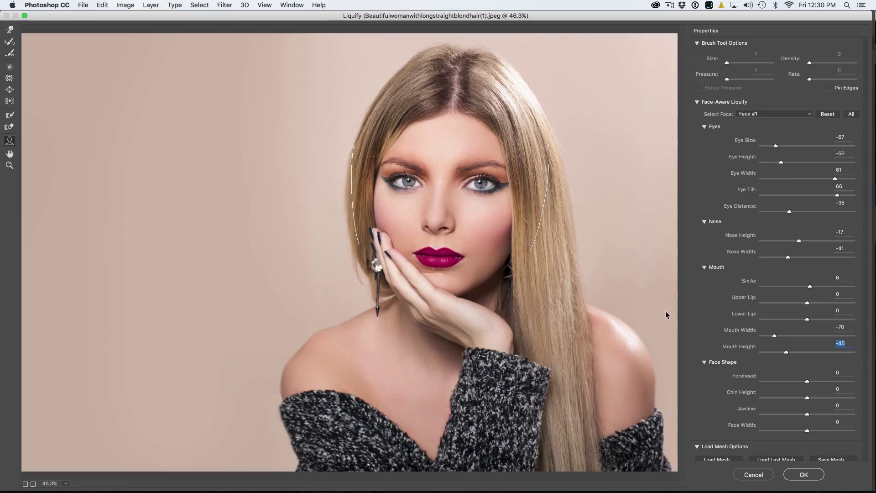
drag(808, 302, 864, 300)
drag(853, 305, 788, 307)
drag(808, 319, 792, 328)
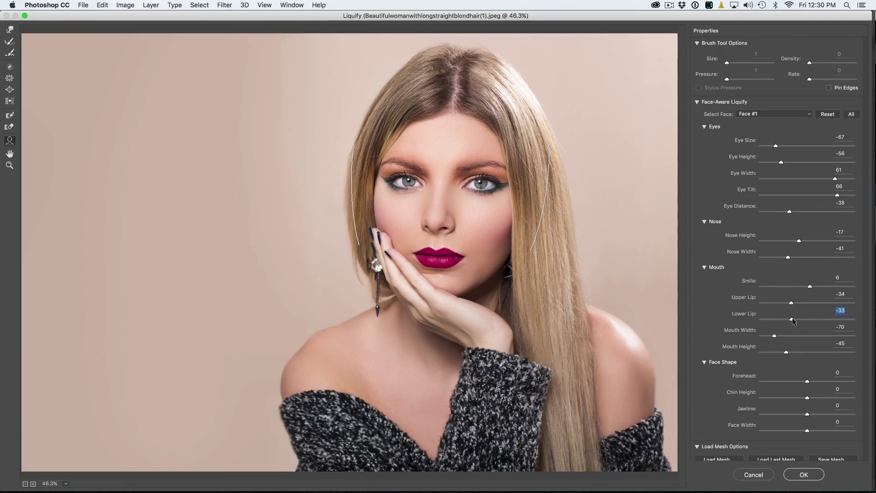
mouse_move(791, 319)
mouse_down()
mouse_move(812, 321)
mouse_move(801, 322)
mouse_up()
Reshape the face with forehead at -50, chin height at -5, jawline at -85 and face width at -55
drag(807, 381, 782, 382)
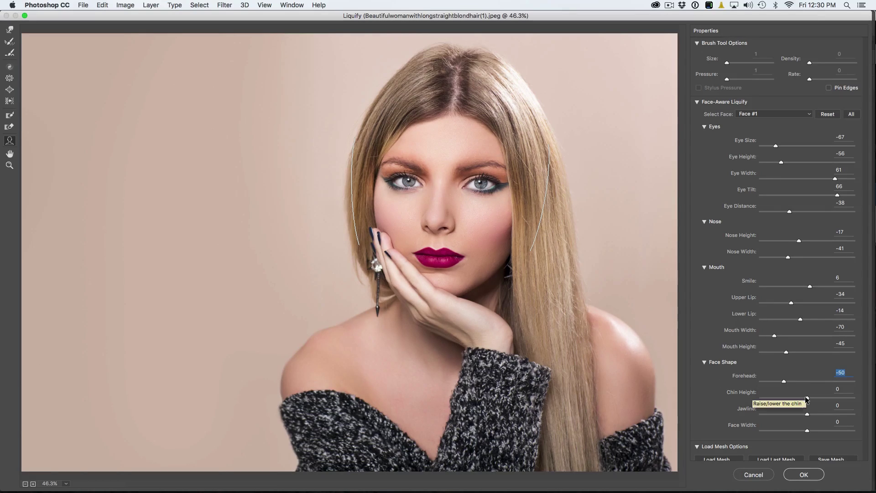
mouse_move(807, 399)
mouse_down()
mouse_move(752, 404)
mouse_move(860, 398)
mouse_move(781, 399)
mouse_move(805, 400)
mouse_up()
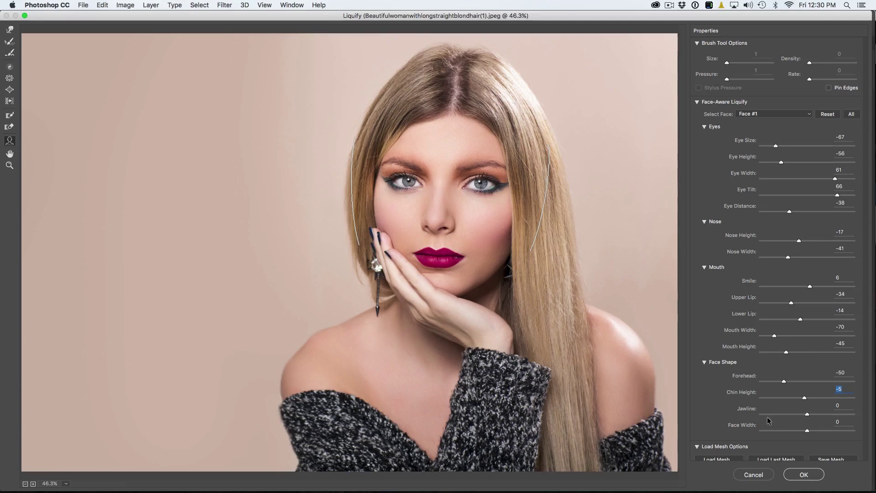
drag(807, 431, 766, 415)
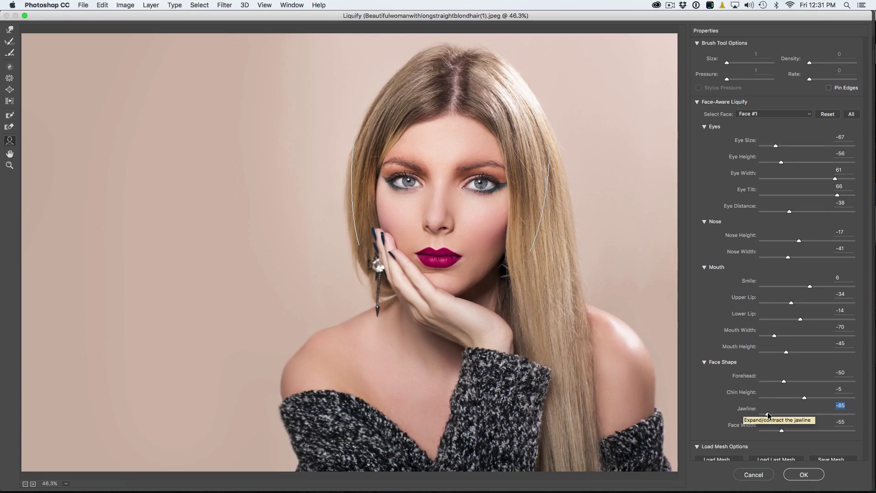
Refine the eyes to size -95, height -100 and distance -45, and apply the Liquify adjustments to the photo
drag(775, 146, 763, 149)
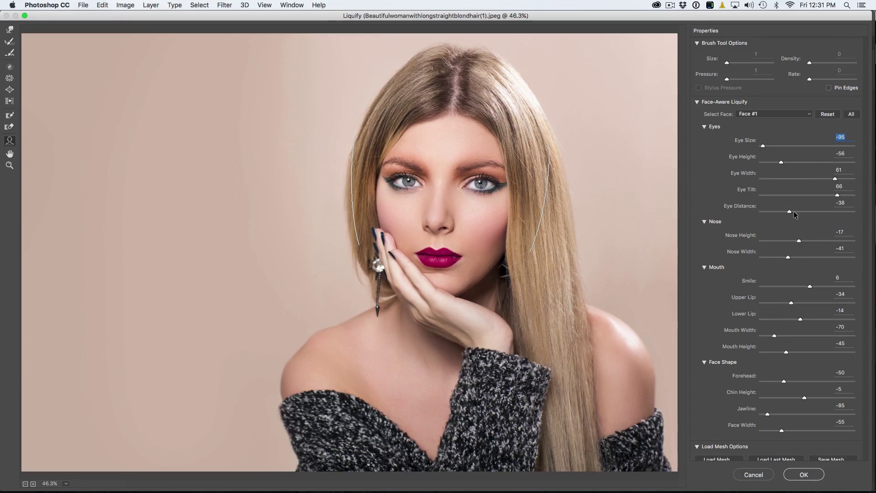
drag(790, 213, 786, 213)
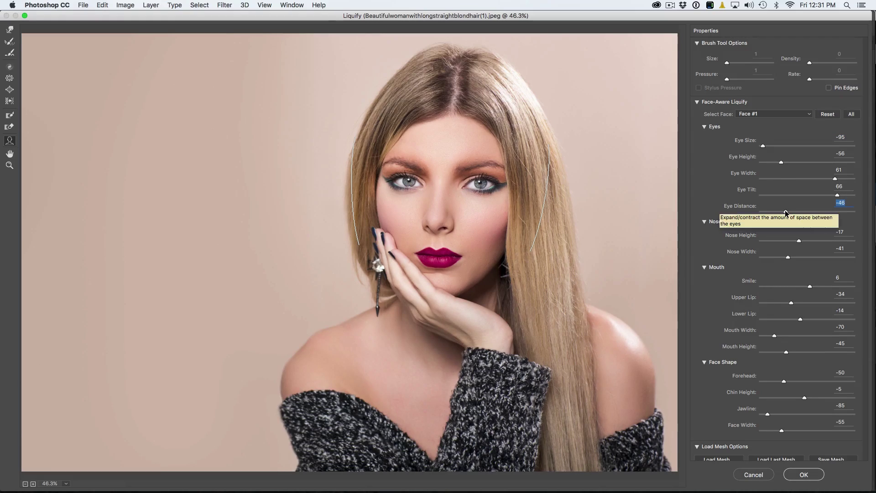
mouse_move(785, 212)
mouse_down()
mouse_move(793, 213)
mouse_move(764, 212)
mouse_move(801, 208)
mouse_move(778, 213)
mouse_move(787, 210)
mouse_up()
drag(781, 162, 759, 165)
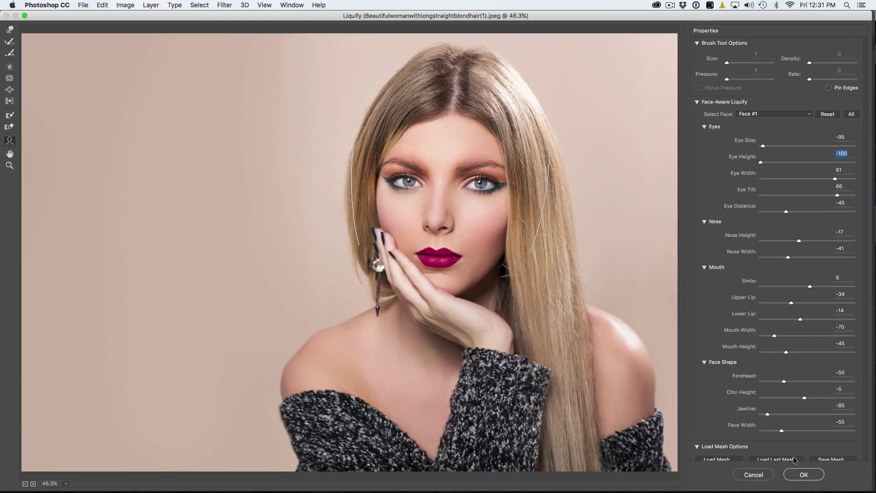
click(803, 474)
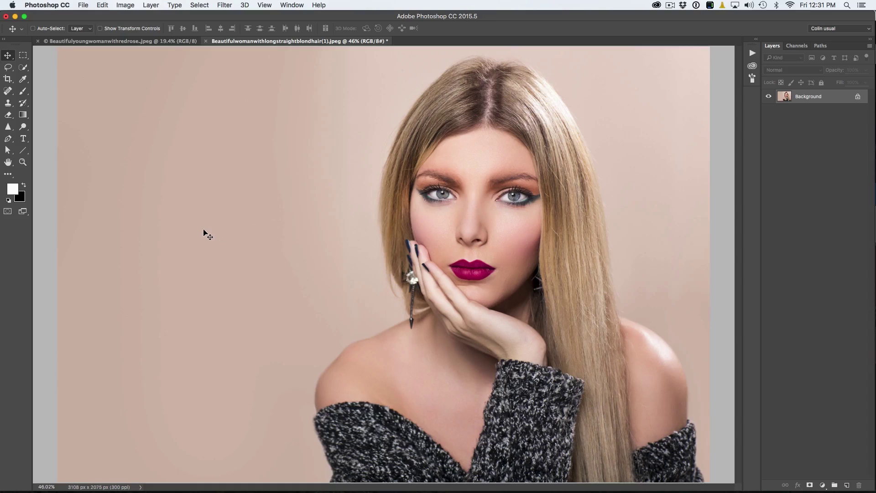
Compare the portrait before and after Liquify by repeatedly undoing and redoing the filter
key(super+z)
key(super+z)
key(super+z)
key(super+z)
key(super+z)
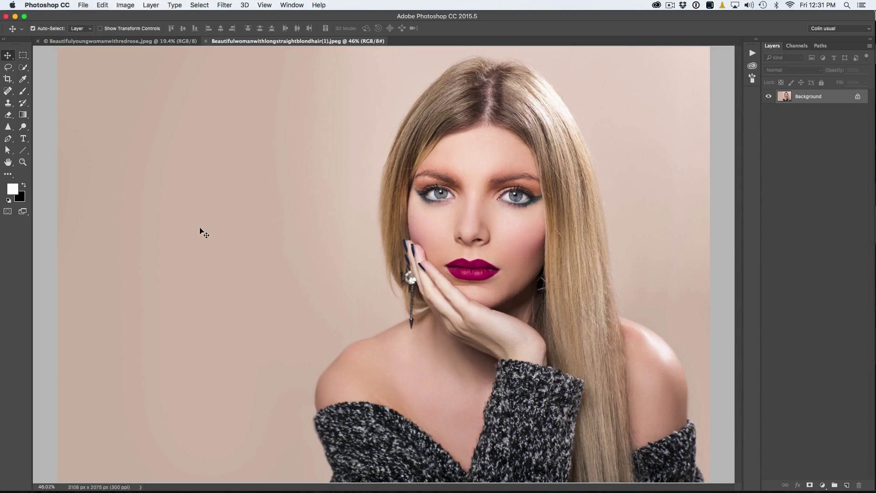
key(super+z)
key(super+z)
key(super+z)
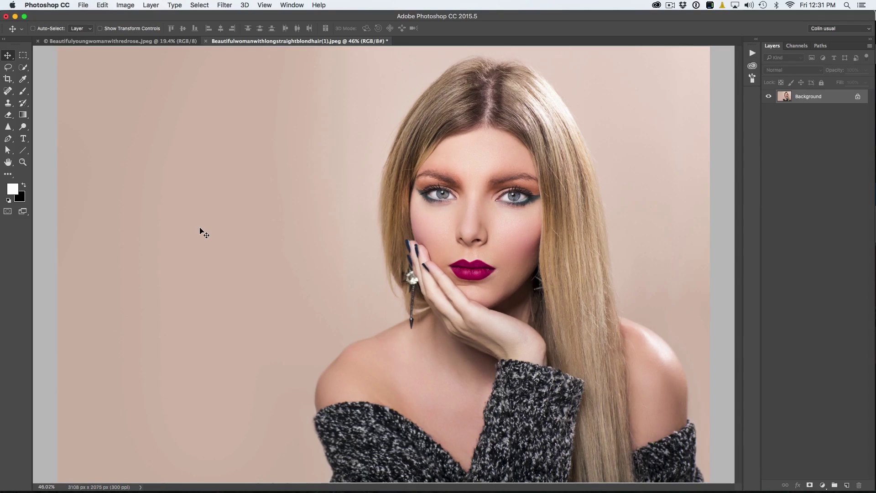
Switch to the portrait with the red rose and open it in the Liquify filter
click(163, 43)
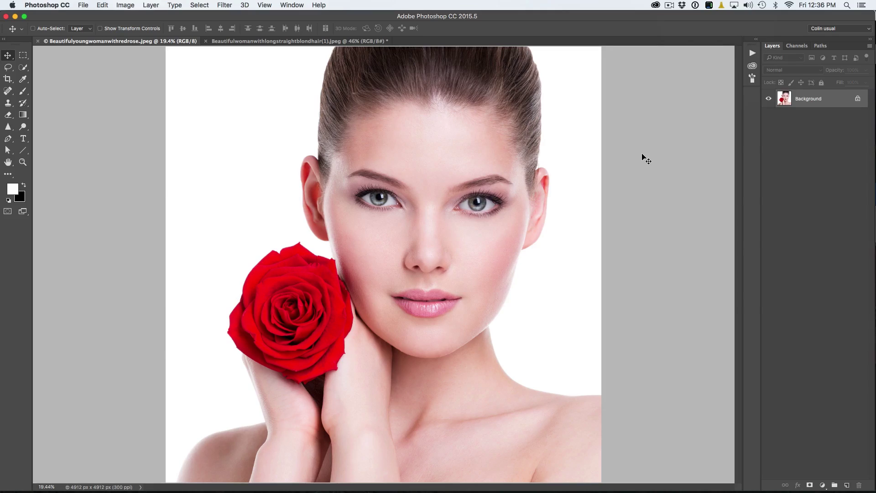
click(201, 4)
mouse_move(217, 3)
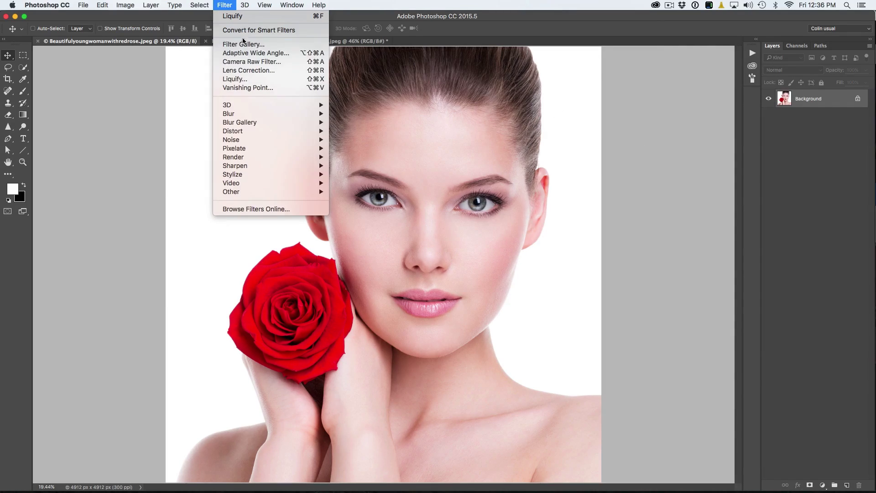
click(249, 79)
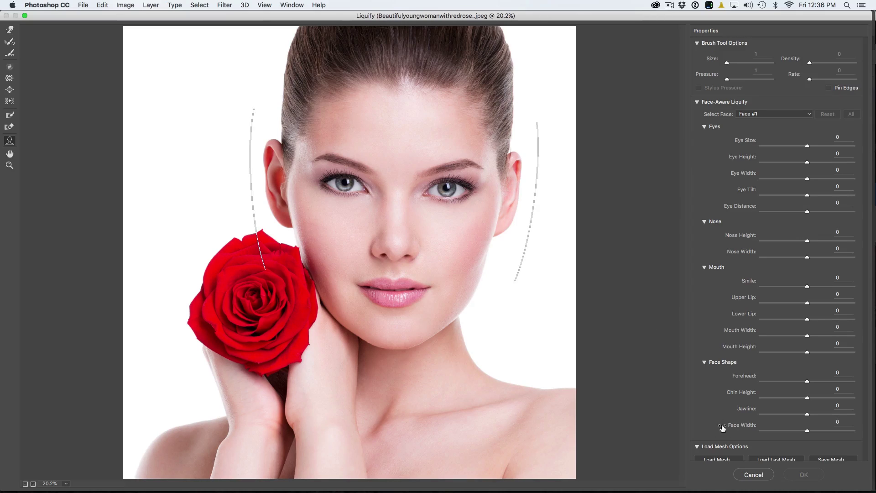
Load the saved mesh anastin.msh from Creative Cloud Files onto the face
click(718, 458)
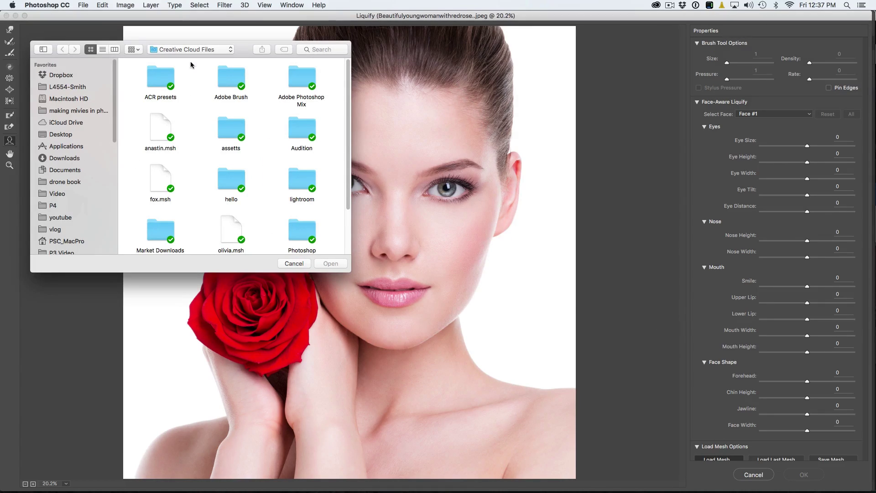
click(155, 128)
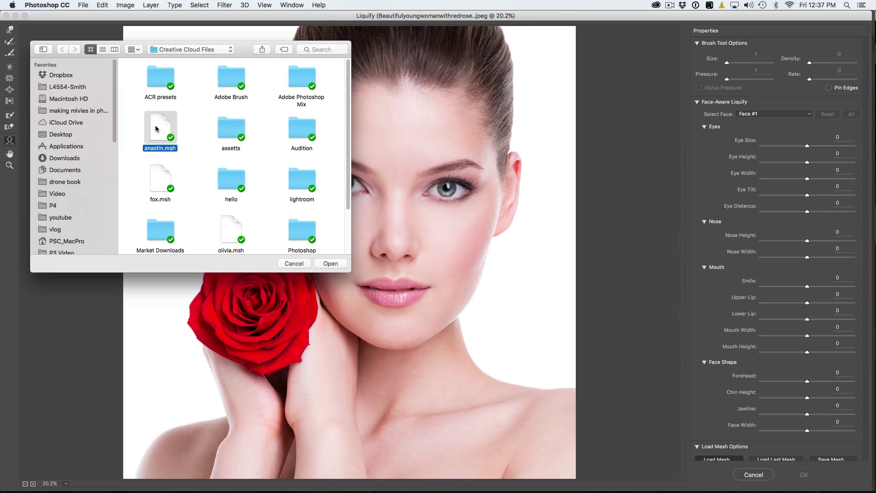
click(330, 264)
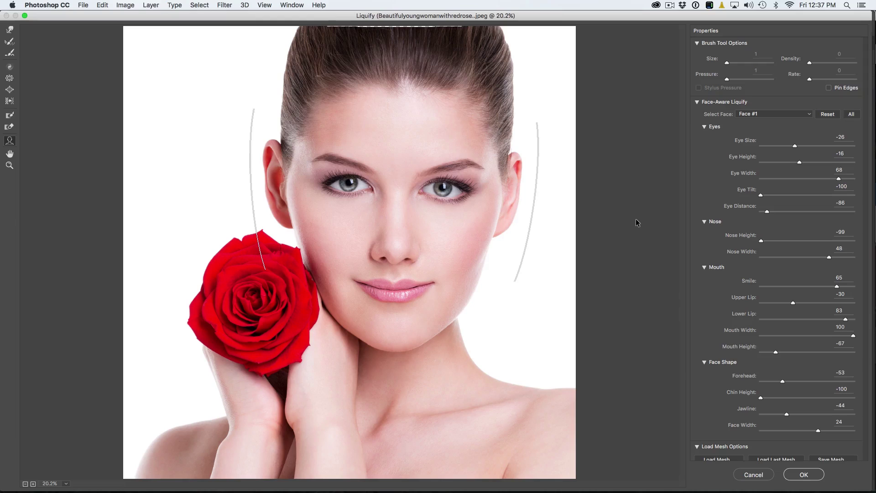
Load the saved mesh fox.msh from Creative Cloud Files in place of the current mesh
click(717, 459)
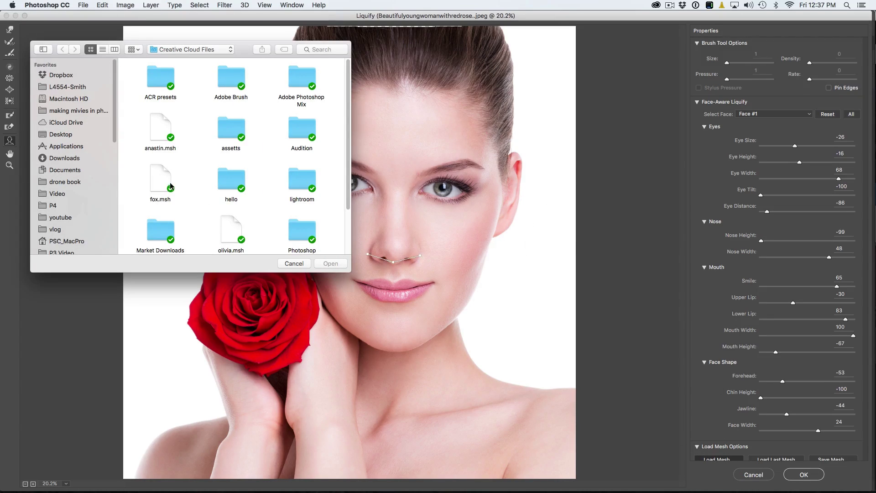
click(173, 186)
click(331, 263)
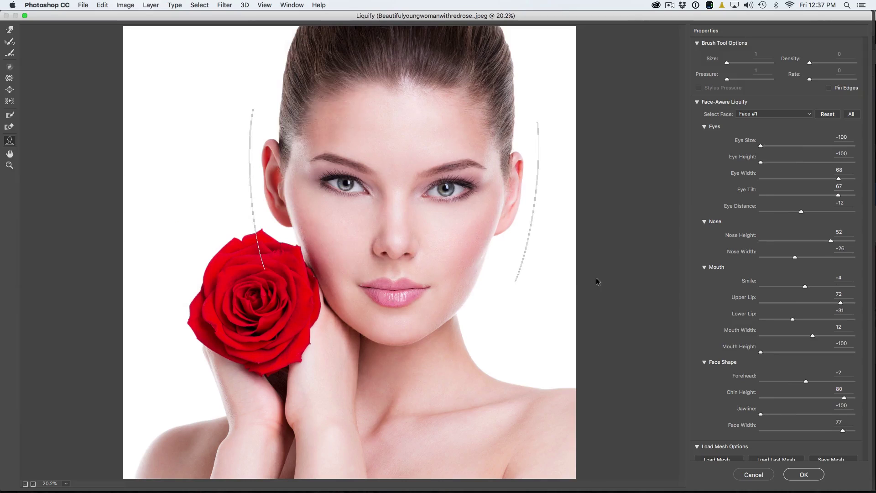
Load the saved mesh olivia.msh from Creative Cloud Files in place of the current mesh
click(715, 459)
scroll(226, 196, down, 2)
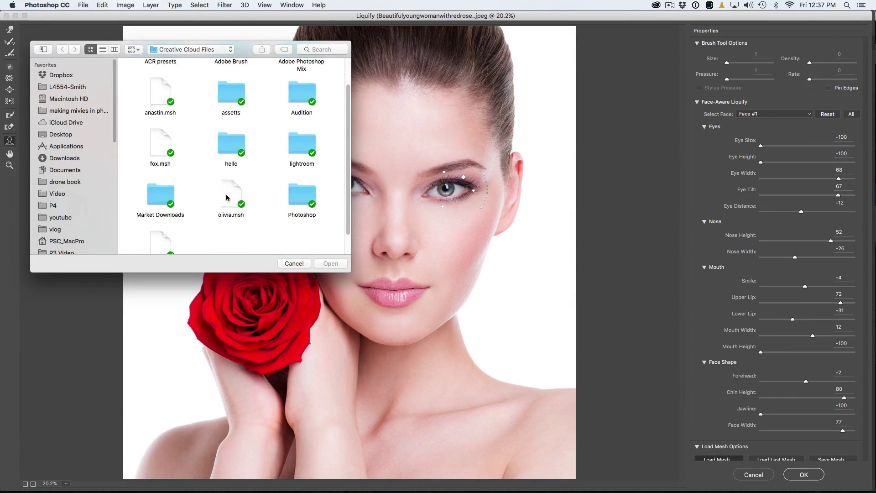
click(226, 197)
click(330, 263)
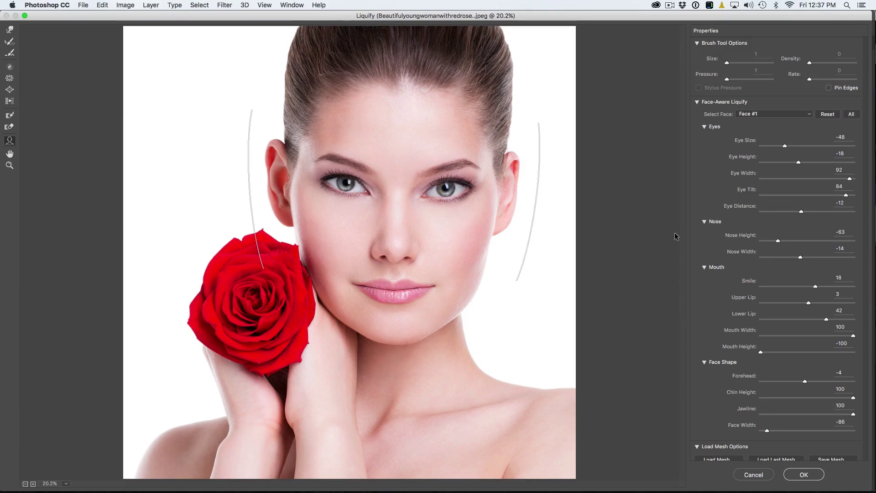
Try the saved mesh silly.msh on the face and reset all Face #1 adjustments
click(719, 459)
scroll(208, 218, down, 4)
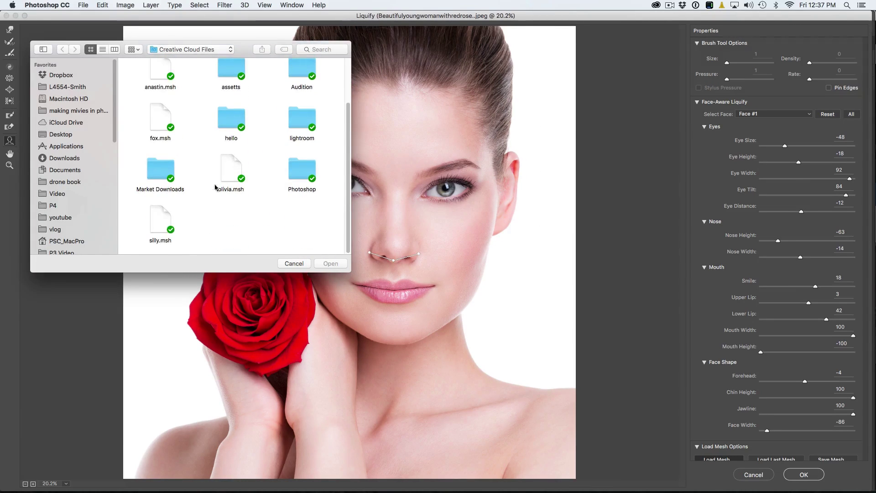
click(160, 222)
click(327, 264)
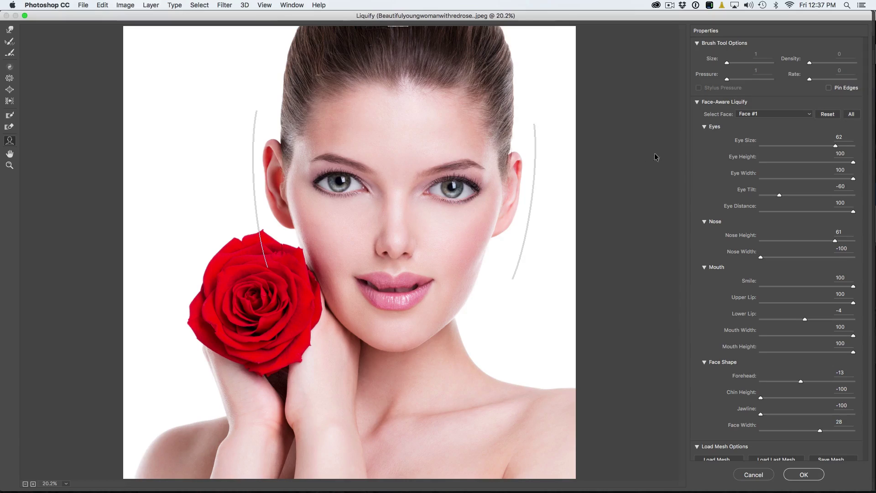
click(825, 114)
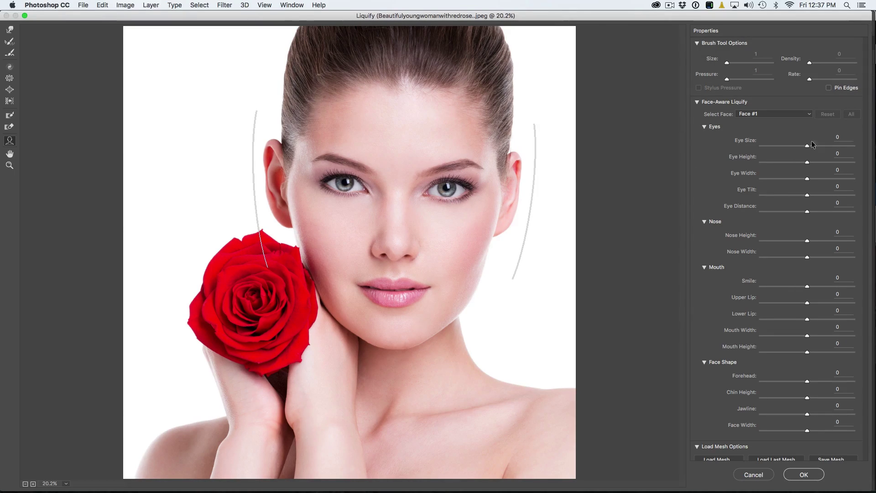
Set Eye Size and Eye Height to -100, Eye Width and Eye Tilt to 100, and Eye Distance to 42
drag(807, 146, 742, 154)
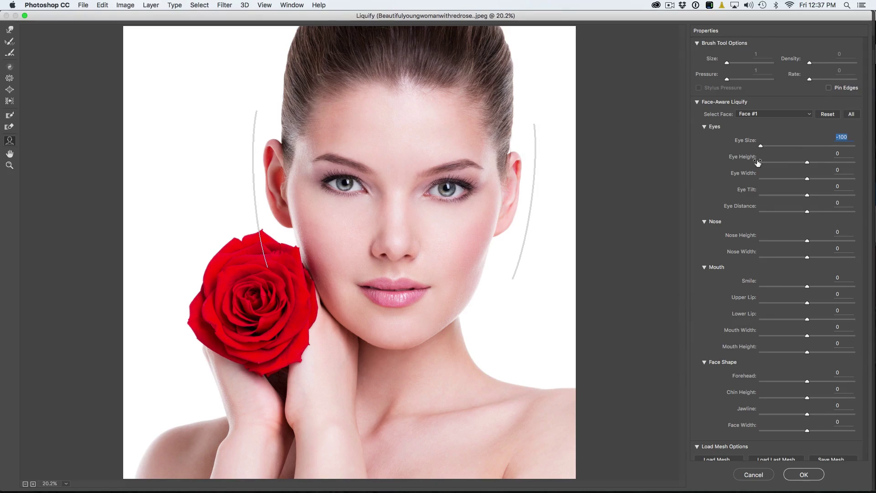
drag(811, 162, 732, 174)
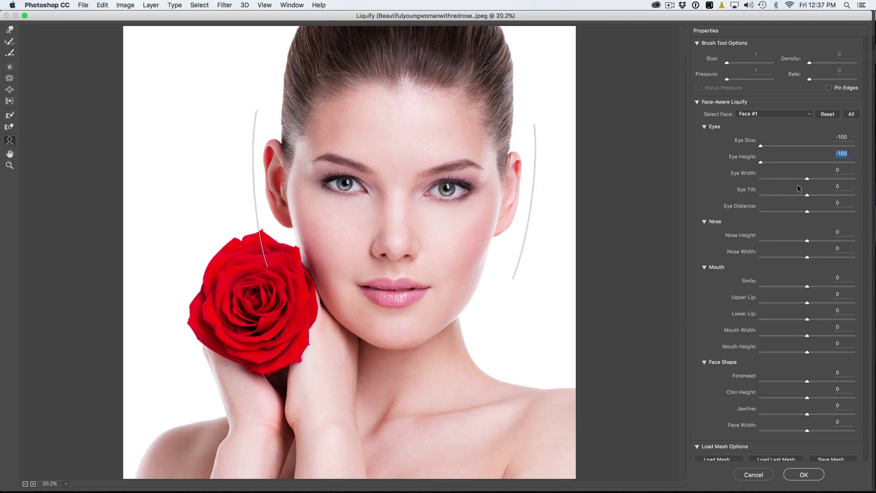
drag(806, 179, 864, 180)
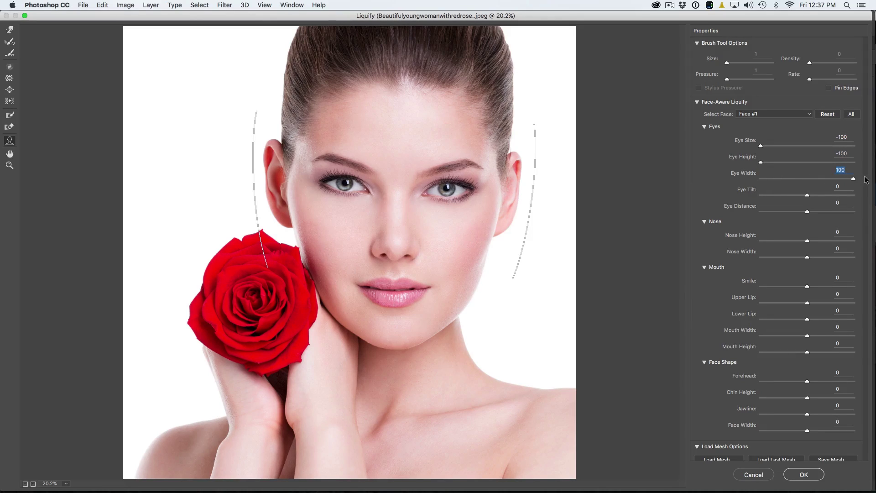
drag(809, 196, 875, 191)
drag(806, 211, 826, 211)
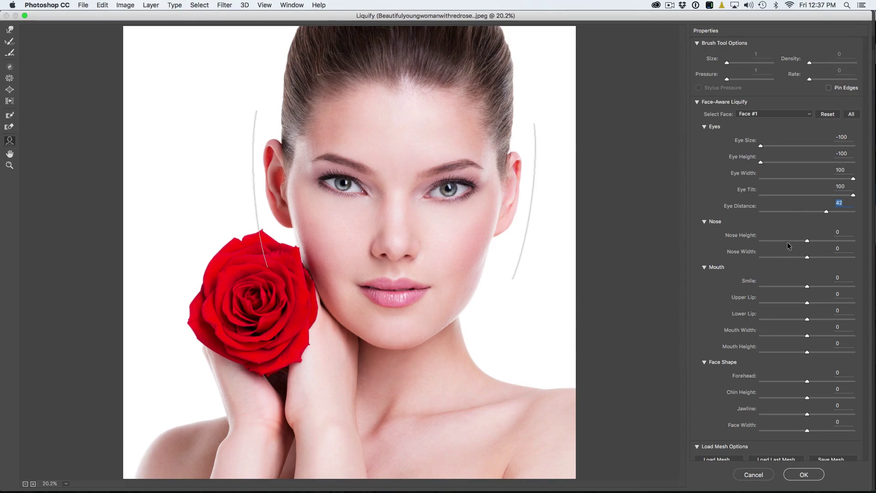
Lengthen and narrow the nose with Nose Height 100 and Nose Width -100
click(807, 240)
click(807, 243)
drag(807, 243, 858, 242)
drag(806, 255, 753, 261)
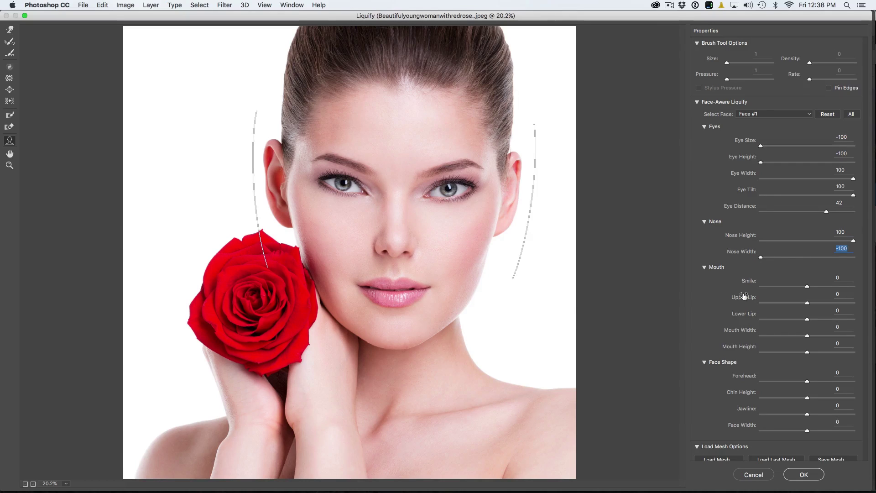
Reshape the mouth with Smile -16, Upper Lip 5, Lower Lip -47, Mouth Width -54 and Mouth Height -88
drag(806, 286, 857, 303)
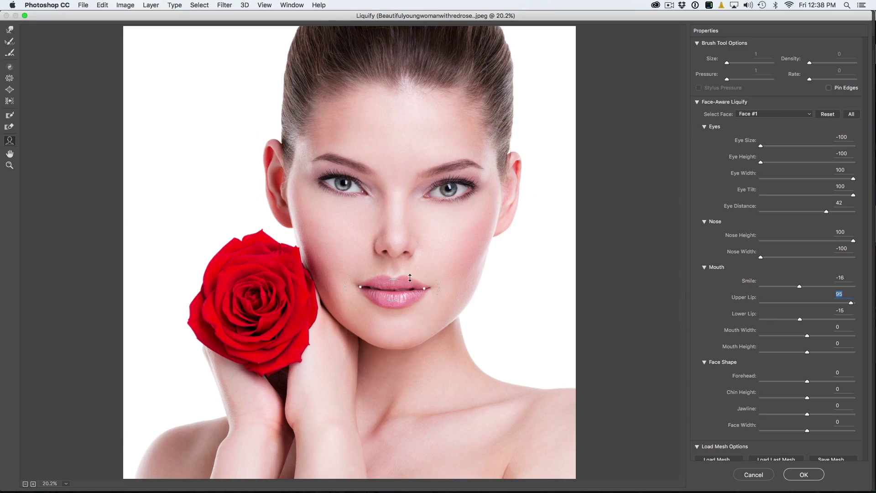
drag(800, 319, 837, 322)
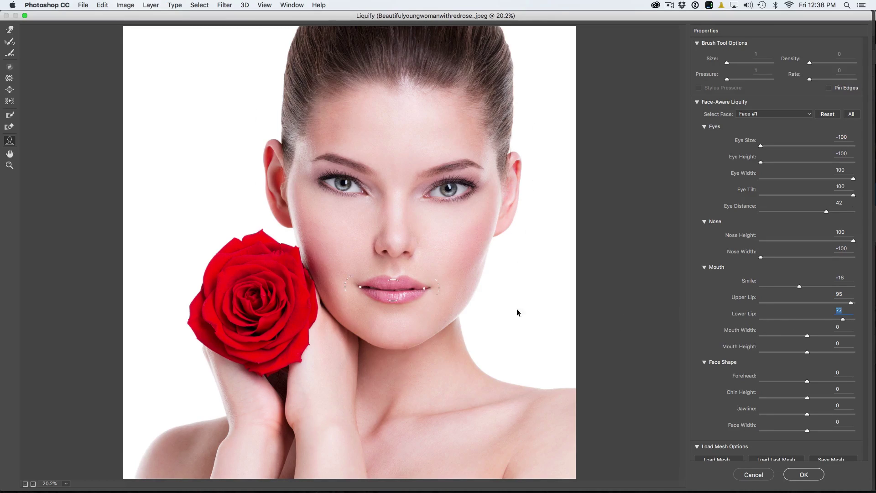
drag(850, 303, 807, 305)
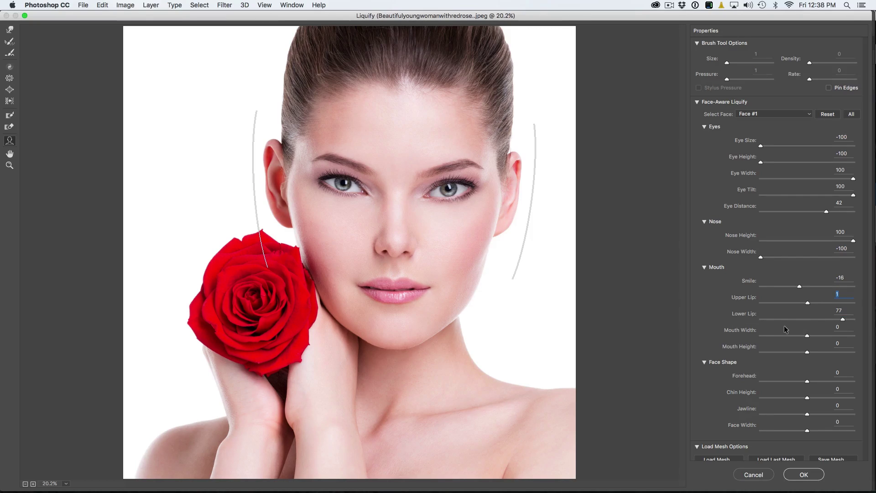
drag(778, 319, 809, 302)
drag(808, 338, 783, 338)
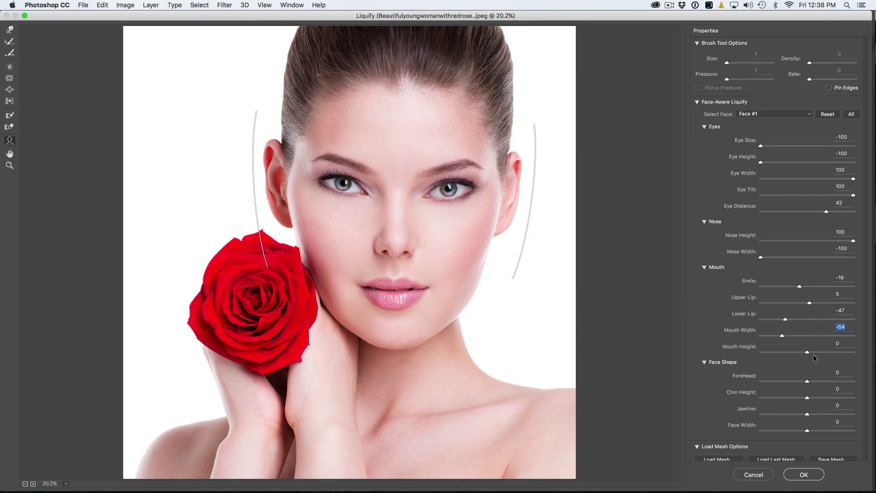
drag(806, 351, 767, 360)
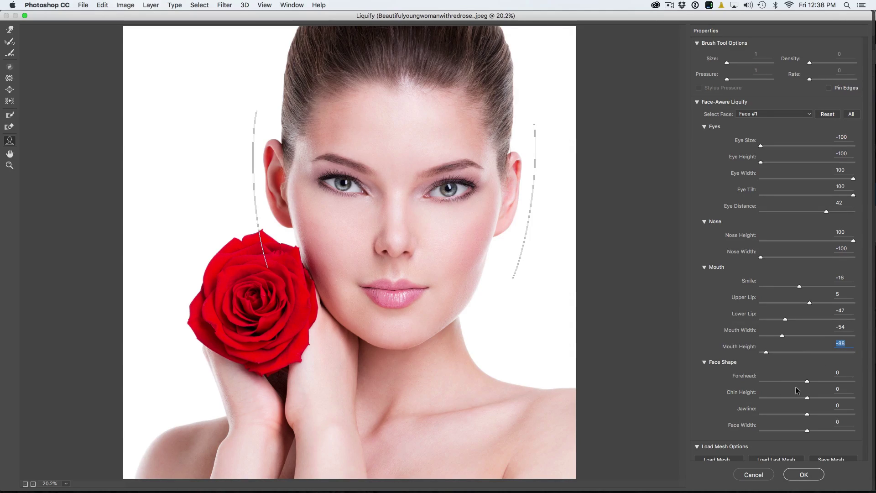
Slim the face shape with Forehead 100, Chin Height 100, Jawline -100 and Face Width -100
drag(807, 383, 854, 382)
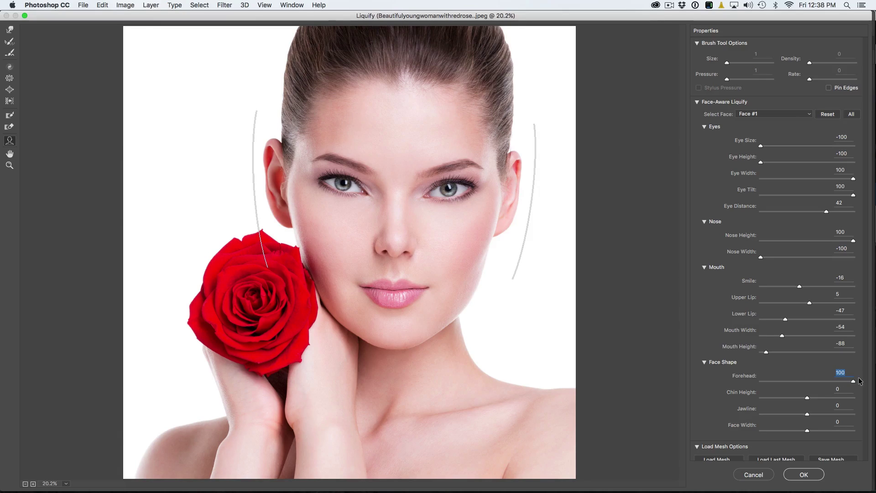
click(807, 398)
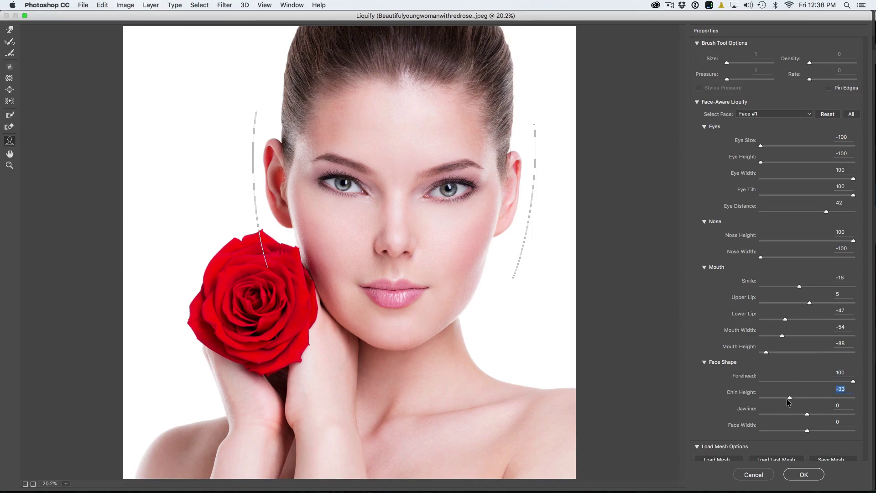
text(100)
key(Return)
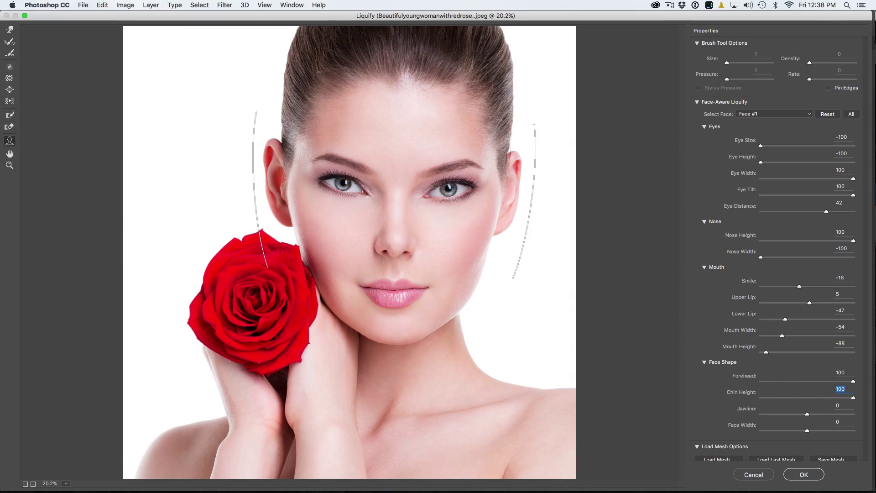
drag(807, 413, 749, 419)
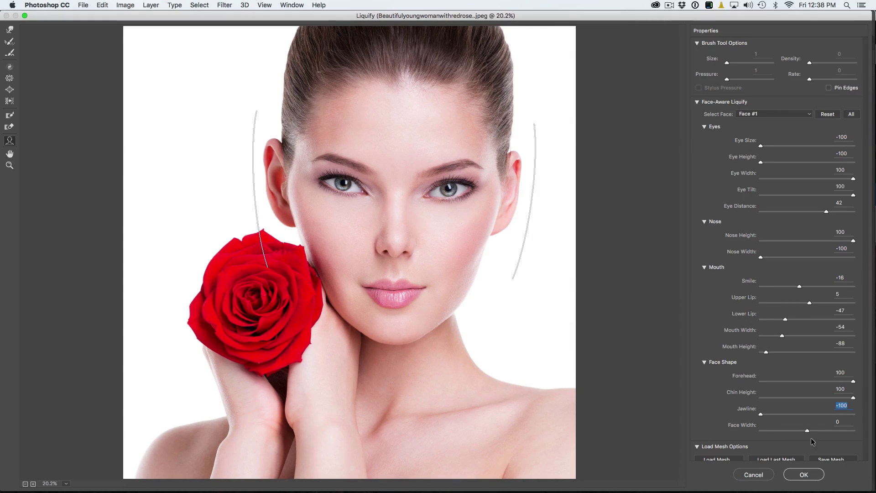
drag(807, 430, 733, 431)
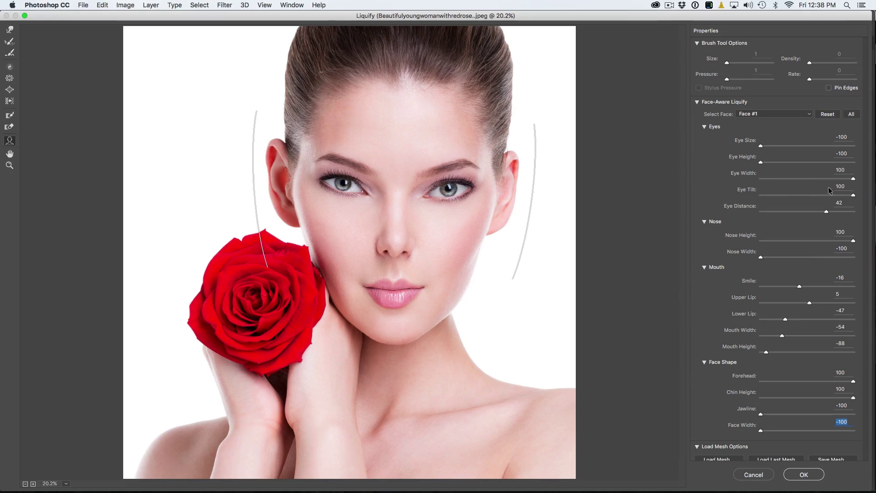
Set the Eye Distance to 1 and save the mesh as pixie.msh in Creative Cloud Files
drag(827, 211, 809, 214)
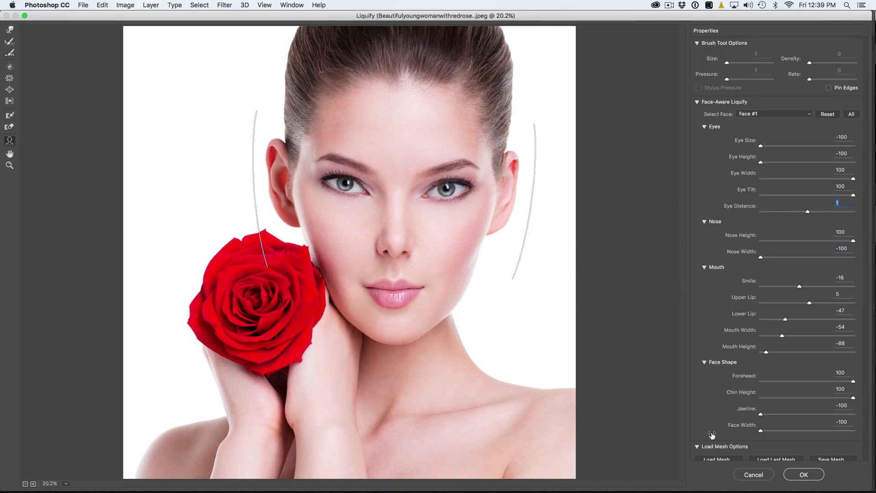
click(830, 460)
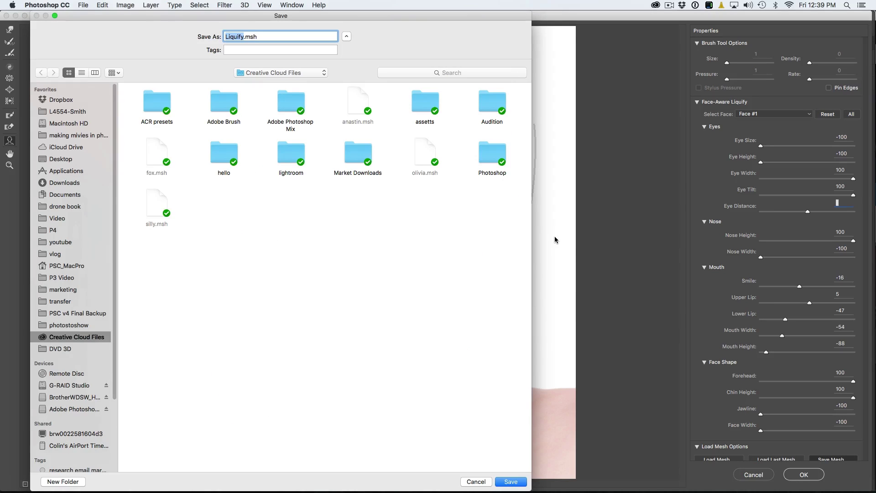
text(p)
text(ose)
key(Return)
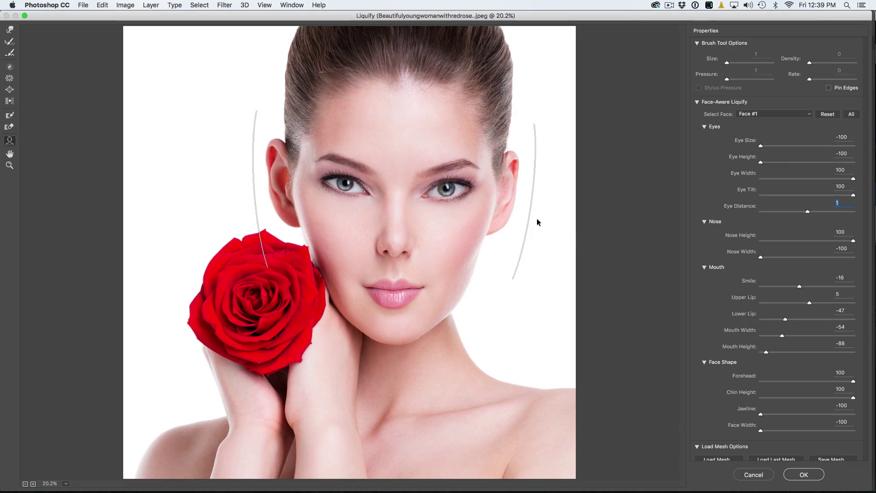
Apply the Liquify adjustments to the red rose portrait and undo them
click(804, 474)
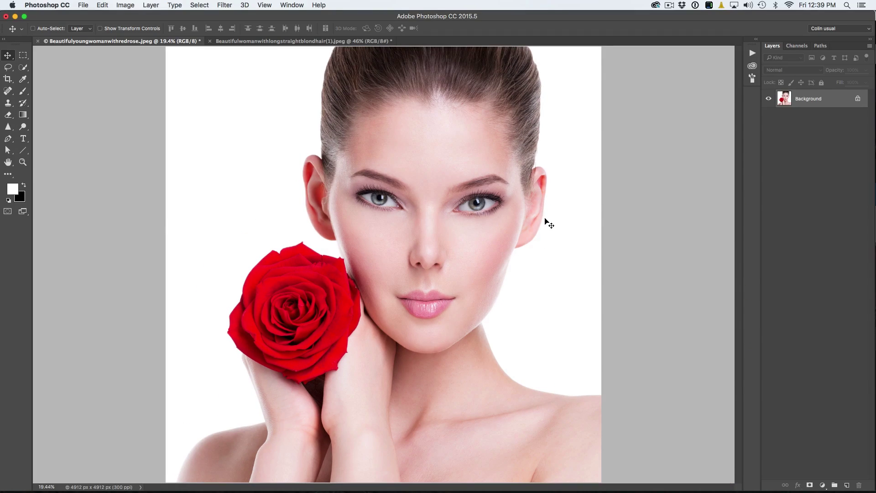
key(super+z)
key(super+z)
key(super+z)
Switch to the portrait of the woman with long blond hair and revert it to its saved version
click(274, 41)
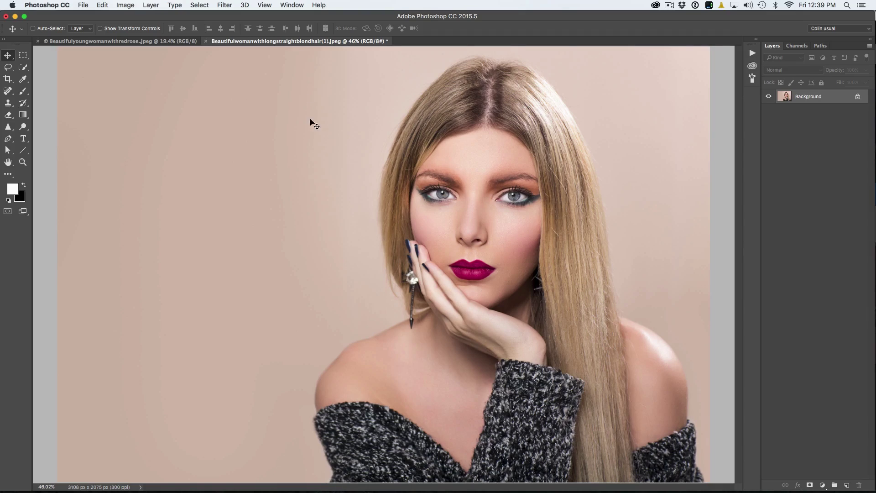
click(225, 3)
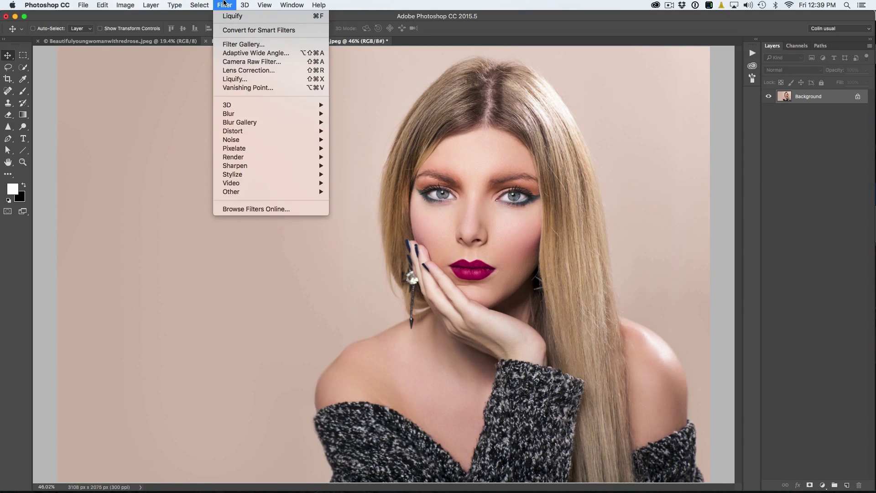
mouse_move(83, 5)
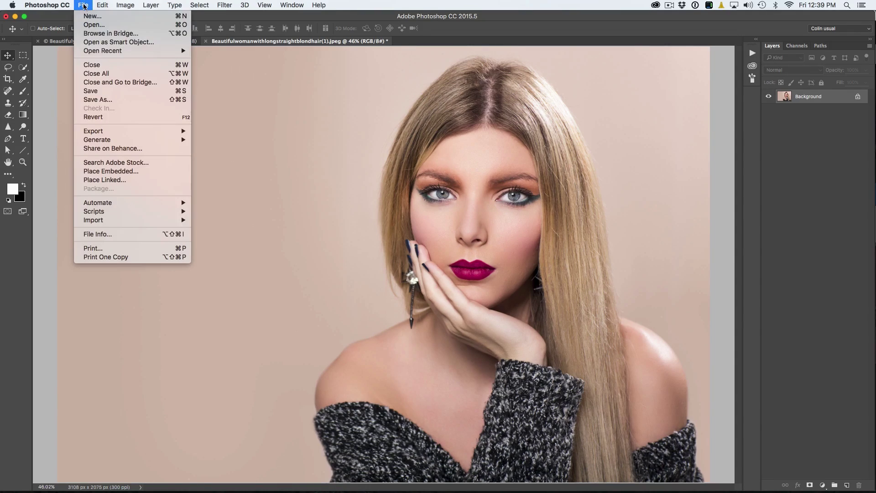
click(117, 117)
Open Liquify on the blond portrait and load the saved mesh pixie.msh from Creative Cloud Files
click(200, 5)
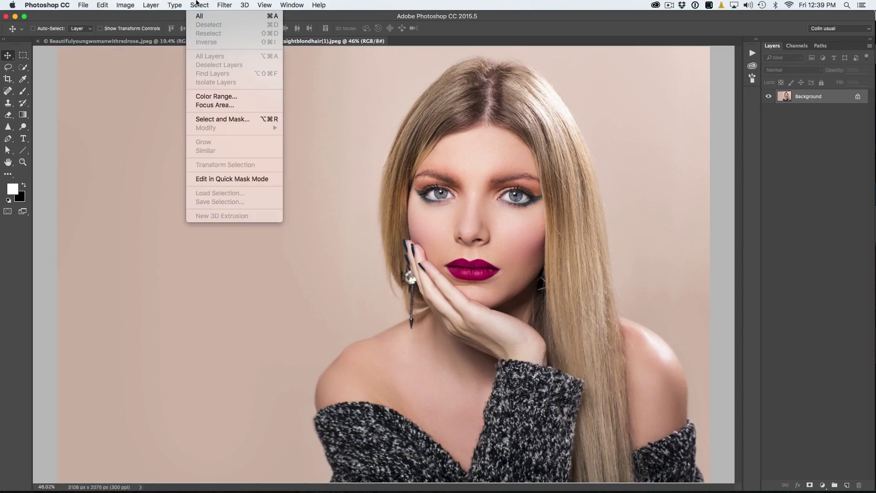
mouse_move(225, 5)
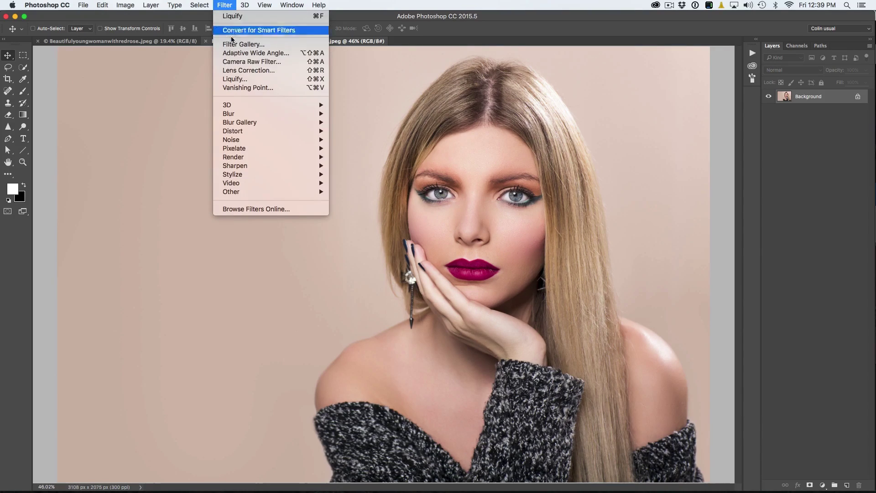
click(241, 80)
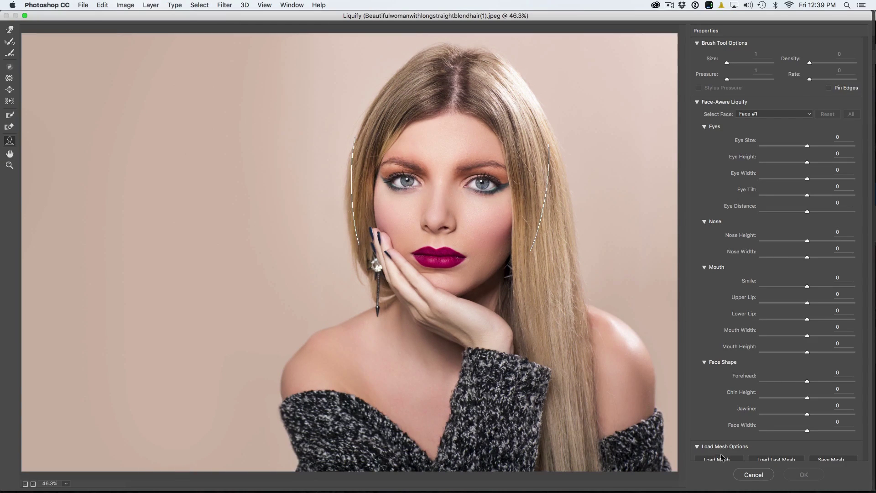
click(721, 458)
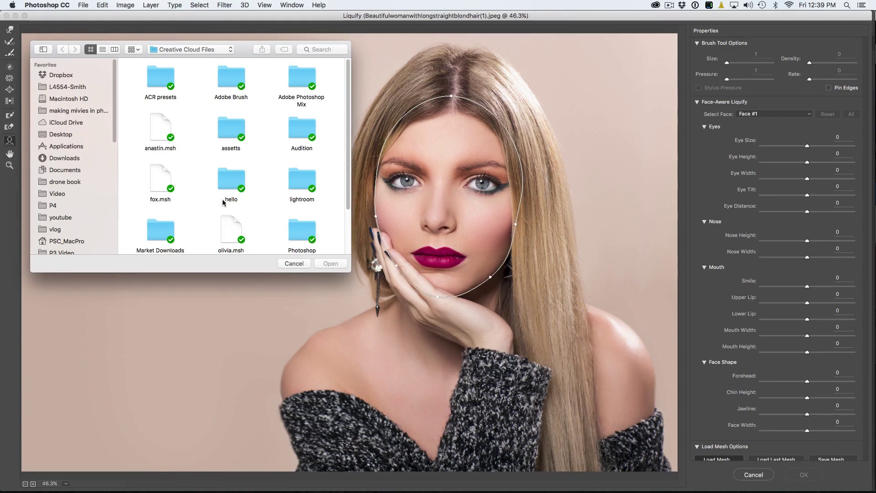
scroll(223, 201, down, 3)
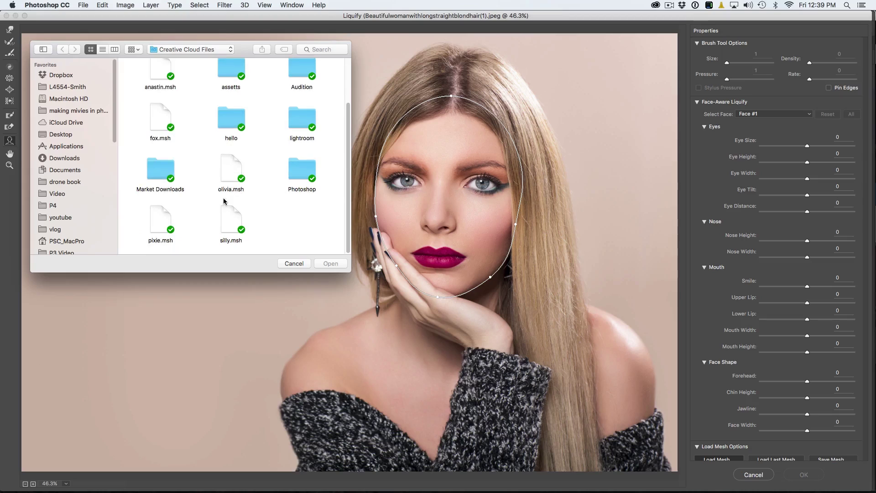
click(157, 215)
click(331, 264)
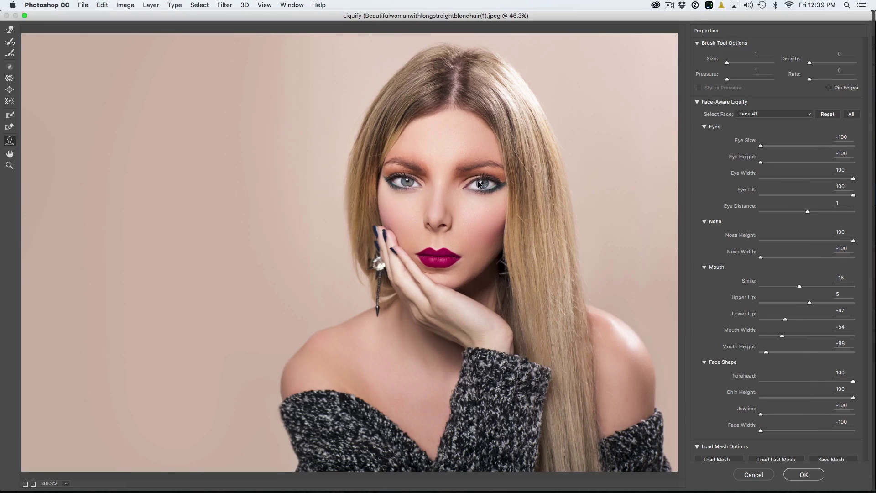